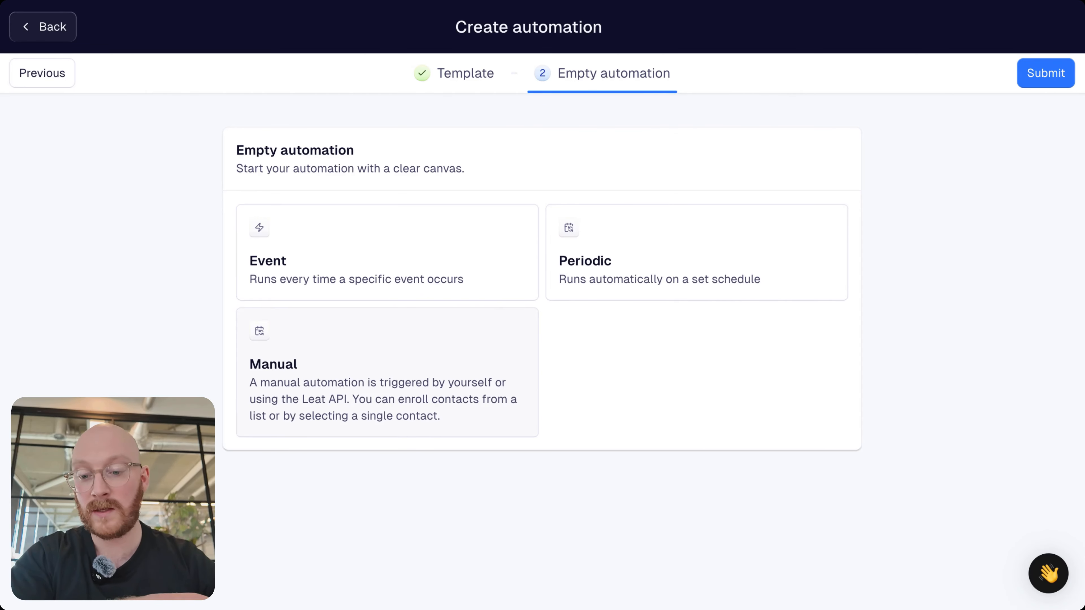
# - Create an empty event-based automation that runs on the Form submission completed event
pyautogui.click(312, 243)
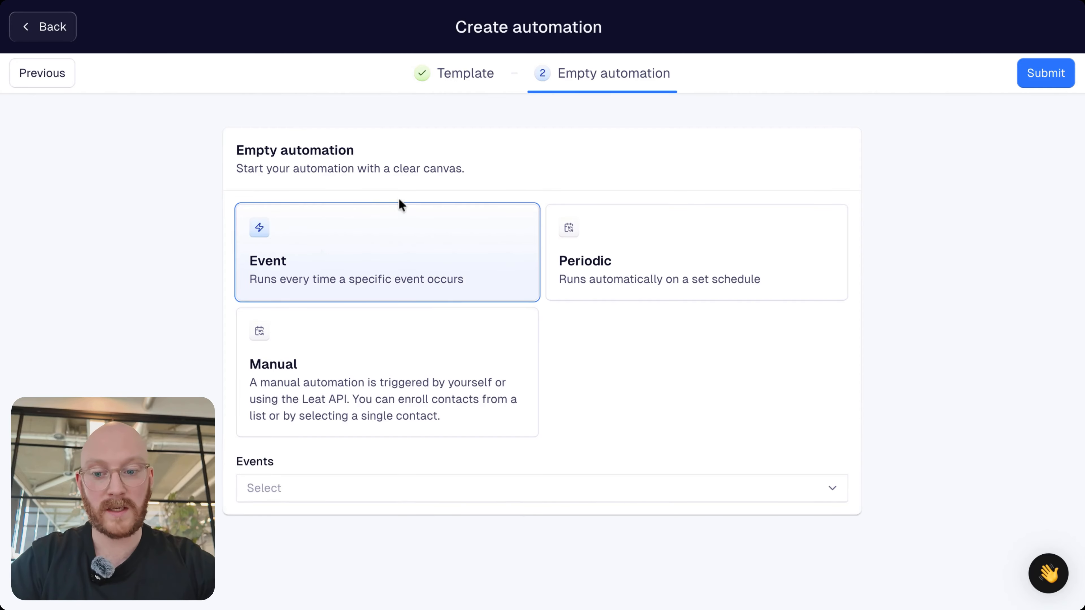
pyautogui.click(369, 496)
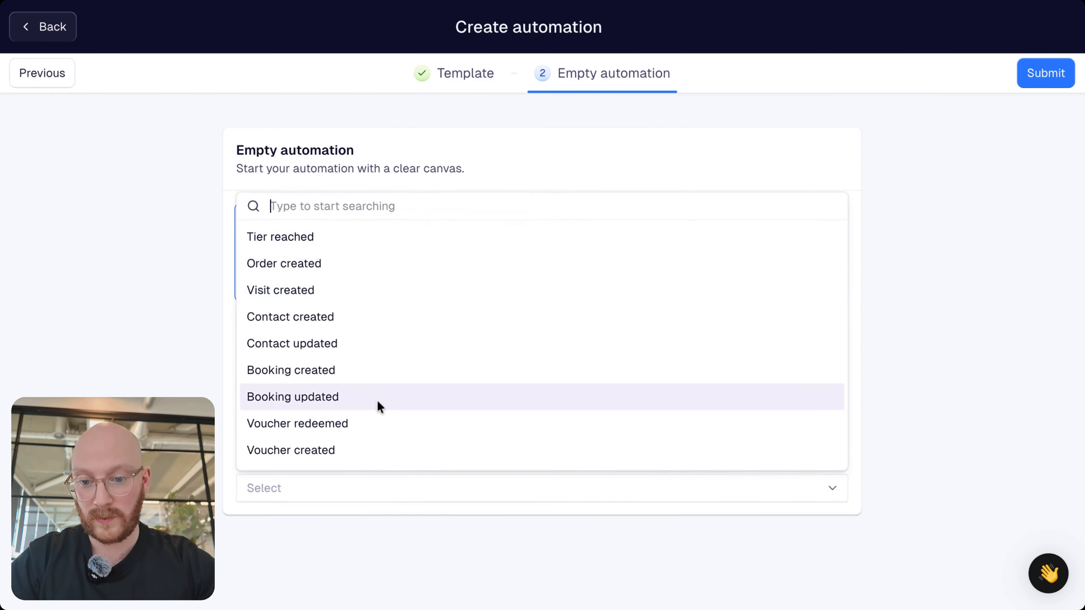
pyautogui.scroll(-5, 377, 399)
pyautogui.scroll(-1, 377, 399)
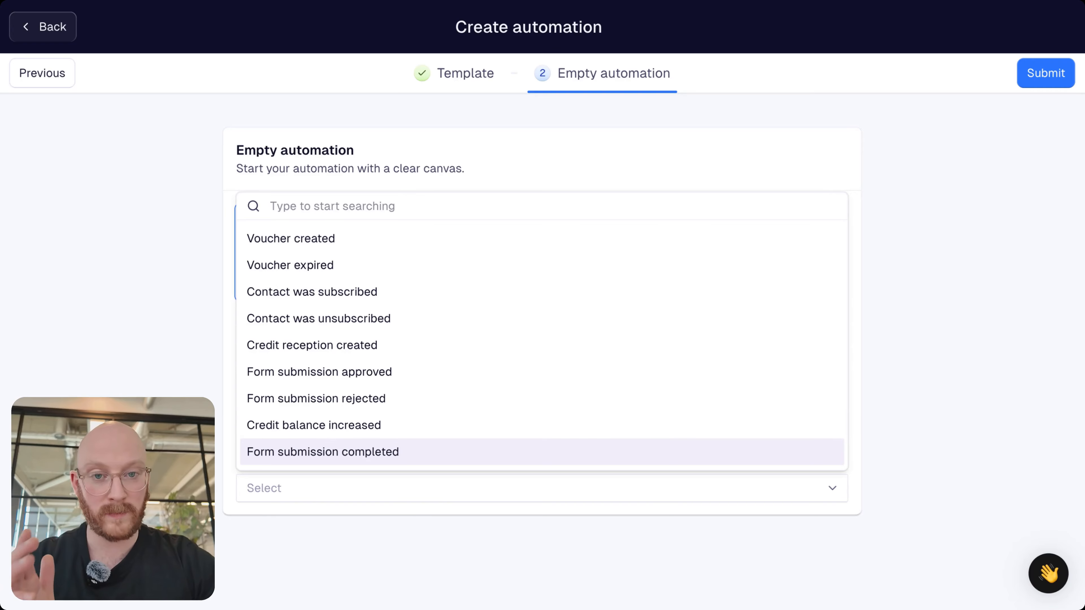
pyautogui.press('Return')
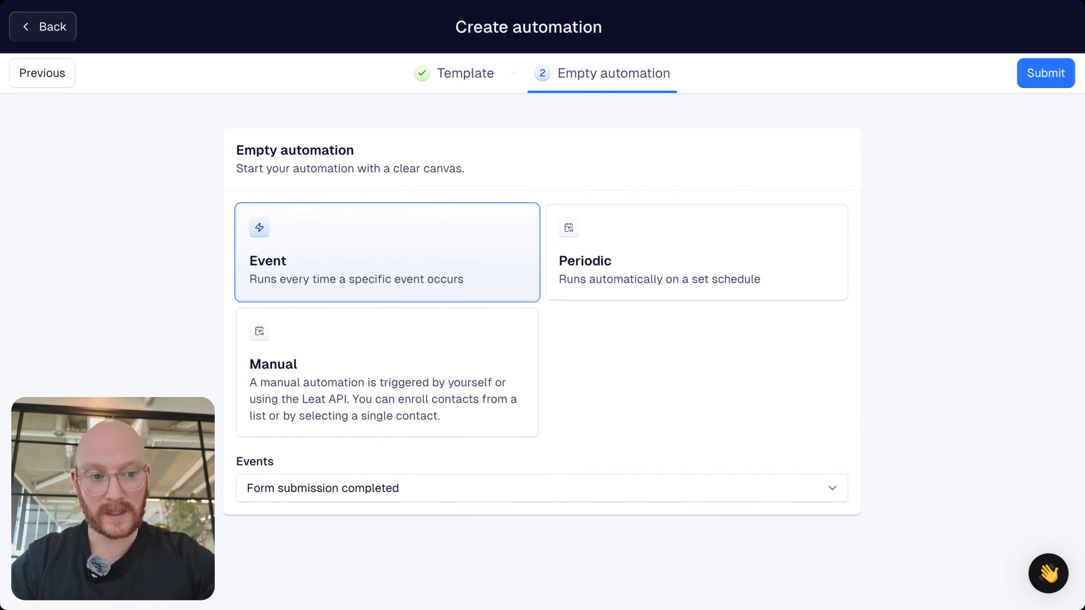
pyautogui.click(1048, 74)
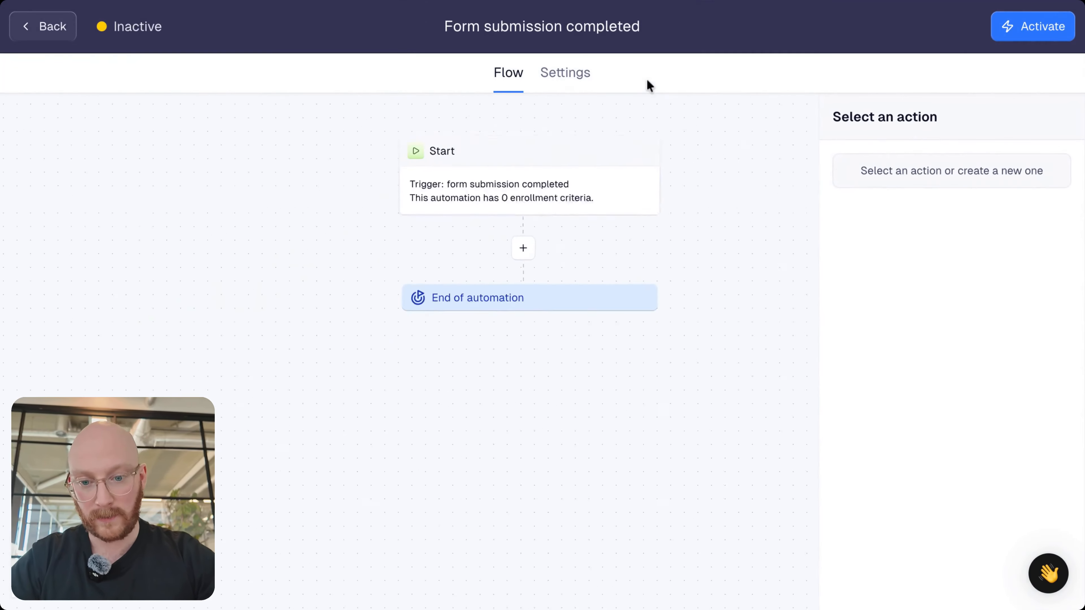
# - Add and save a Form filter group on the start trigger, using Direct select, Any of the values and the Sign-up form
pyautogui.click(553, 180)
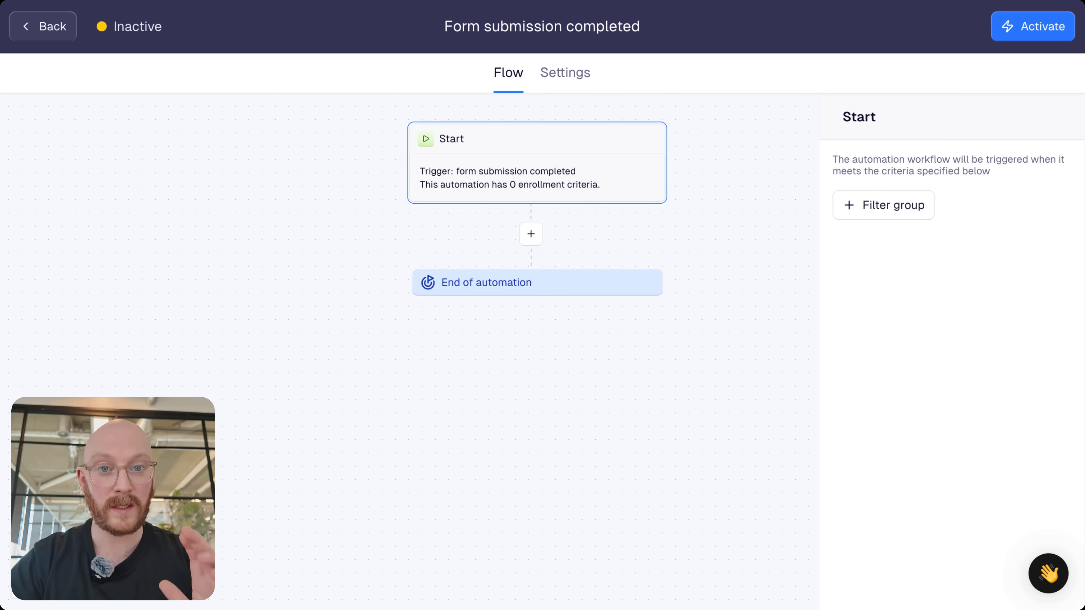
pyautogui.click(866, 216)
pyautogui.click(858, 105)
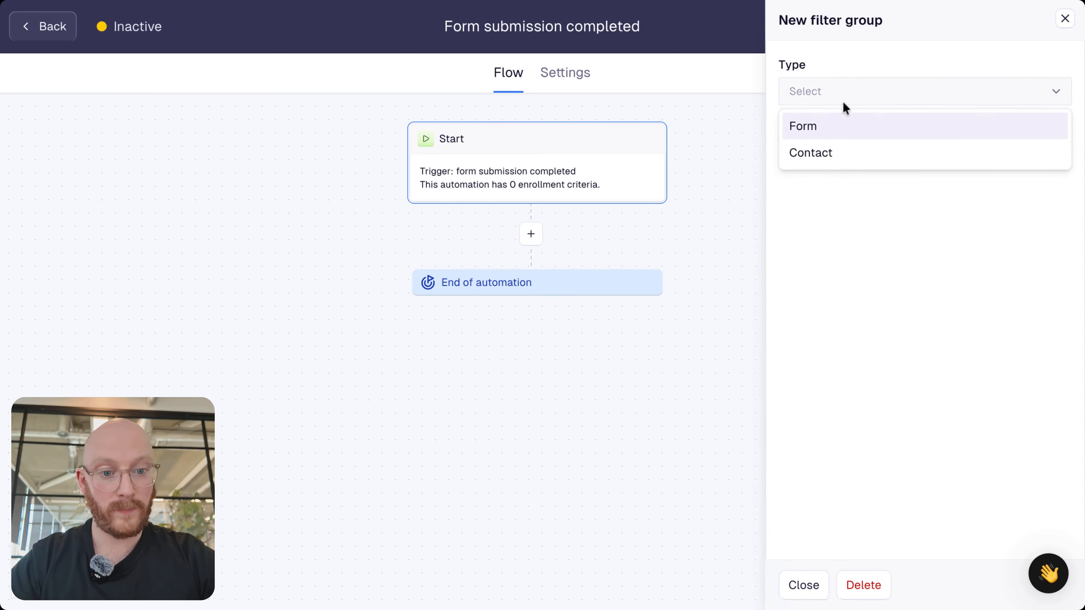
pyautogui.click(809, 124)
pyautogui.click(837, 152)
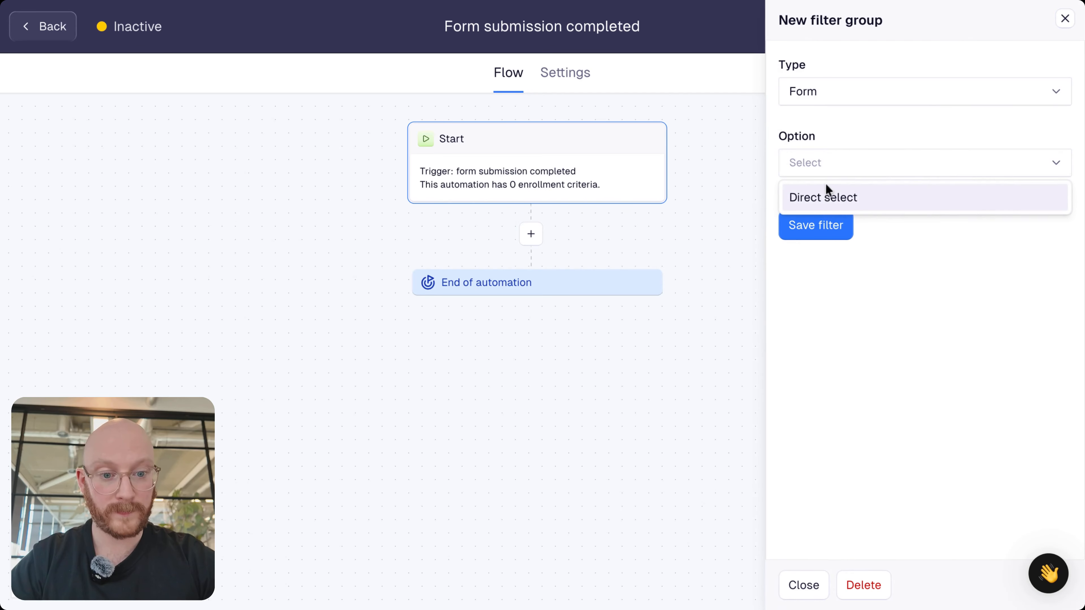
pyautogui.click(820, 197)
pyautogui.click(860, 231)
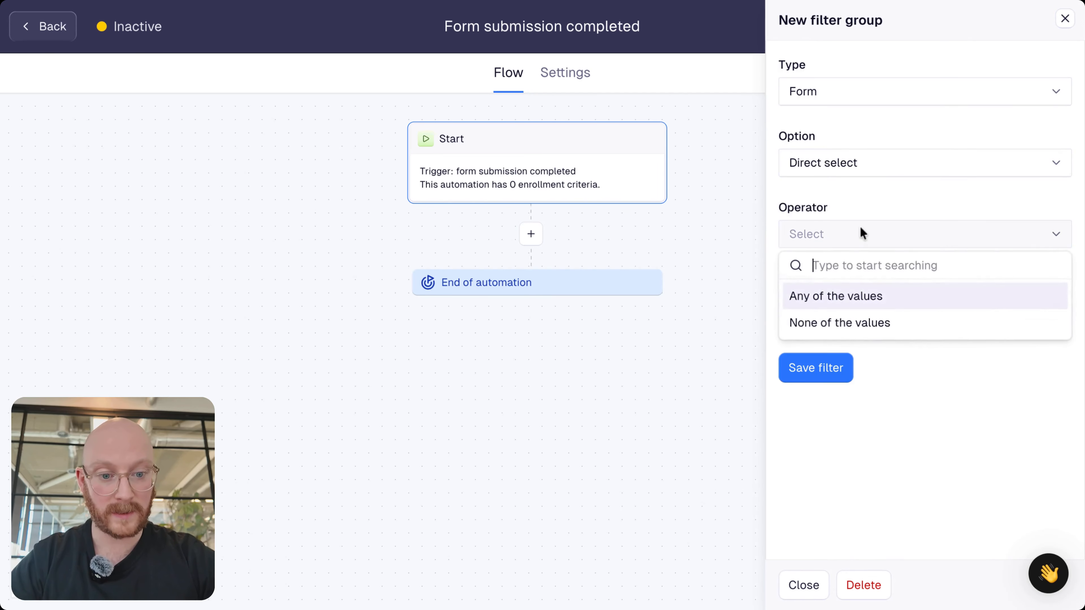
pyautogui.click(827, 300)
pyautogui.click(826, 304)
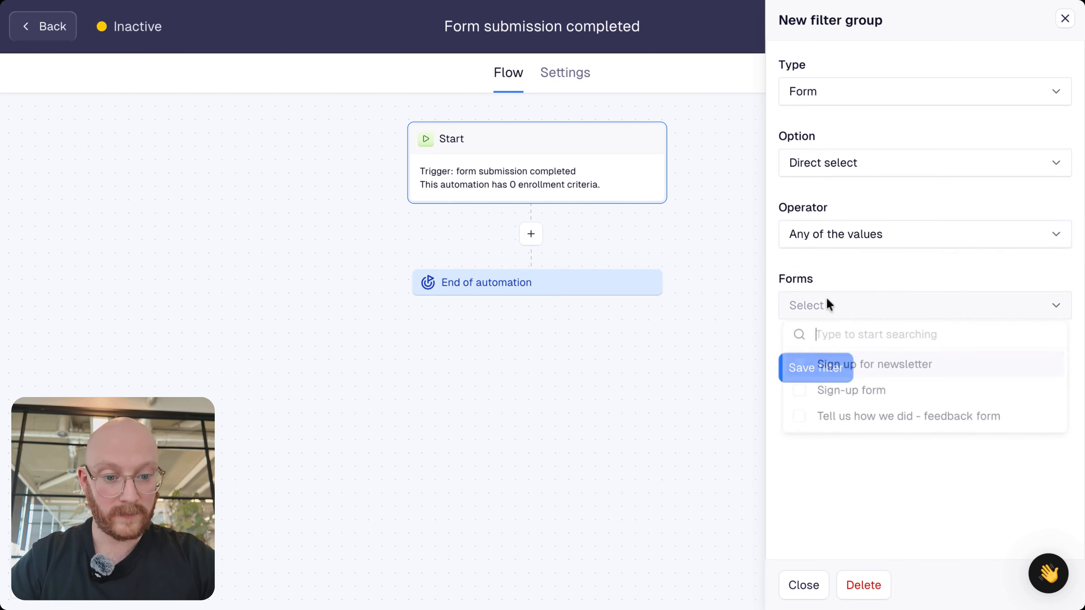
pyautogui.click(800, 395)
pyautogui.click(813, 485)
pyautogui.click(818, 368)
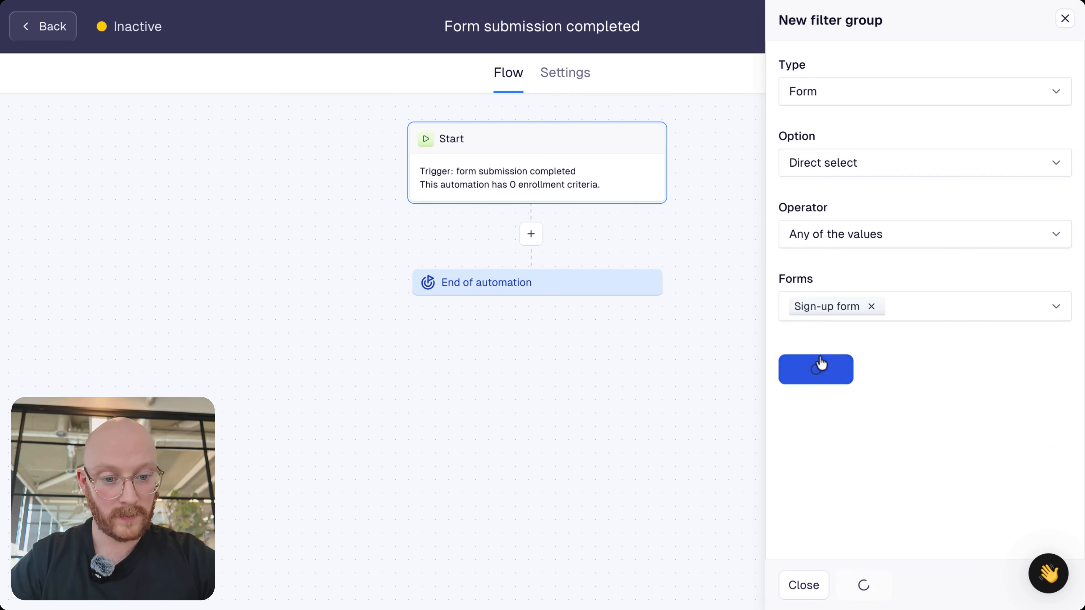
pyautogui.click(572, 323)
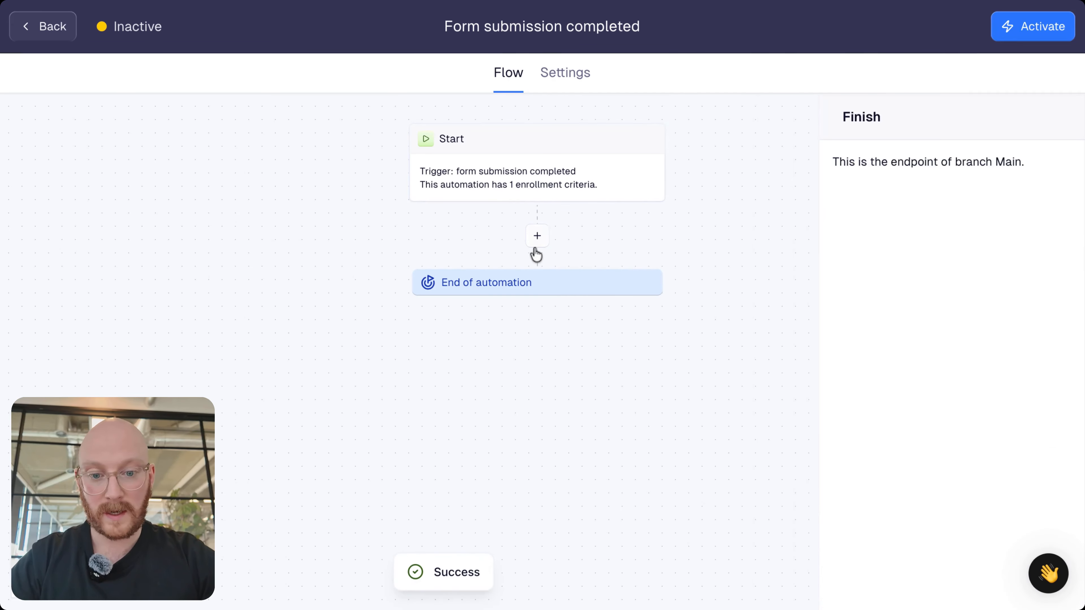
# - Add a timer delay of 5 minutes between the start trigger and the end of the automation
pyautogui.click(540, 241)
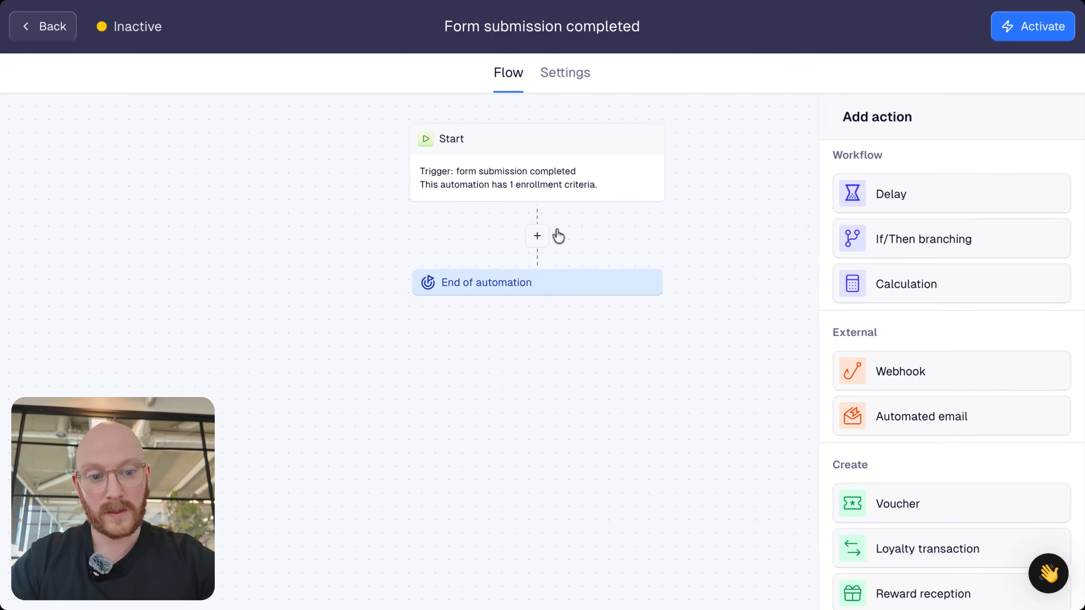
pyautogui.click(863, 194)
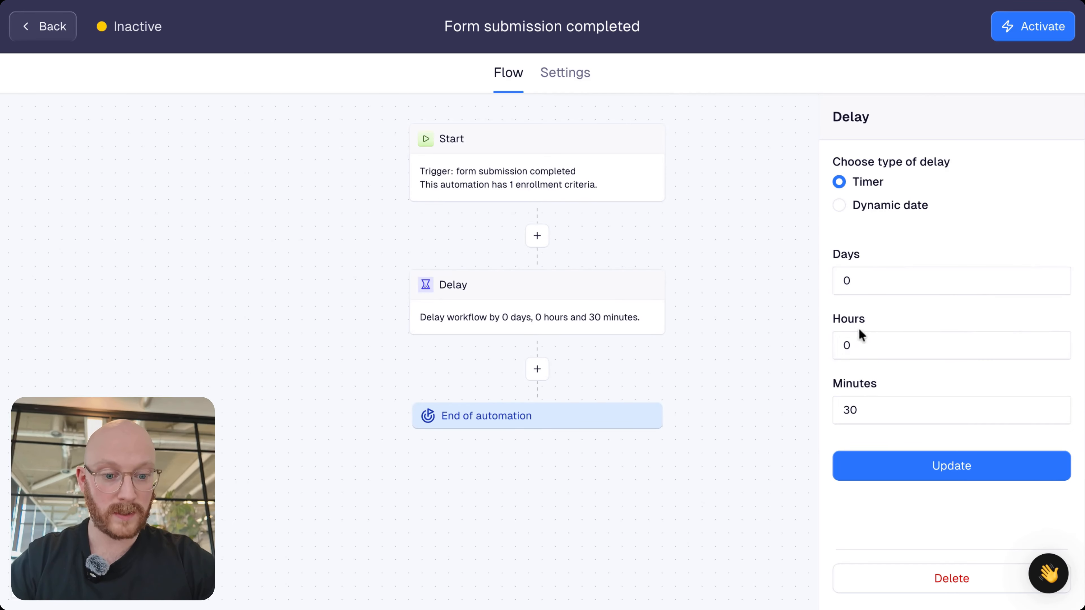
pyautogui.moveTo(858, 409); pyautogui.dragTo(790, 407)
pyautogui.write('5')
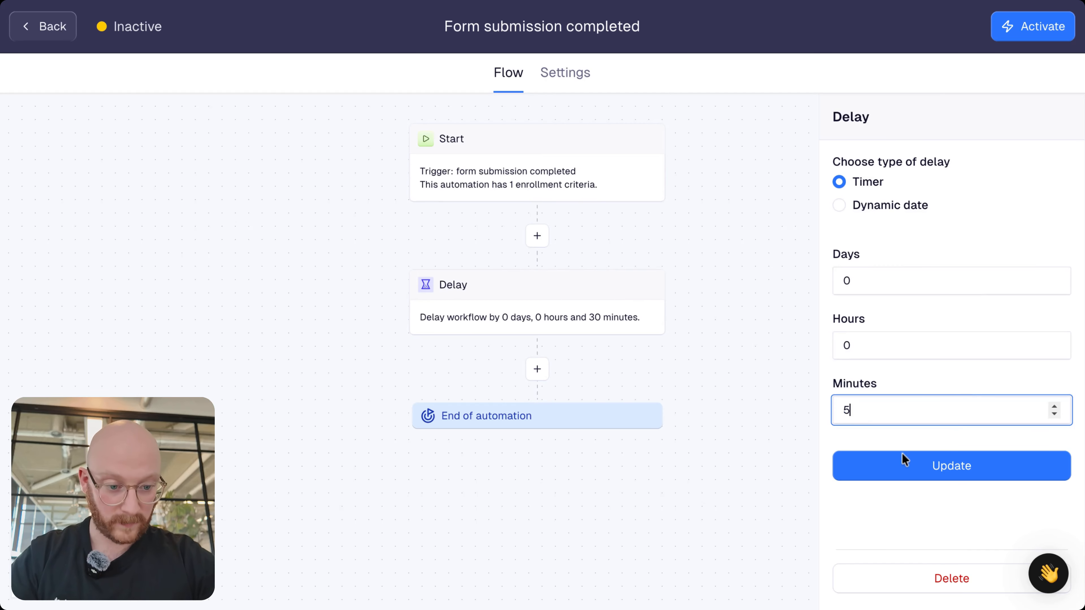
pyautogui.click(930, 473)
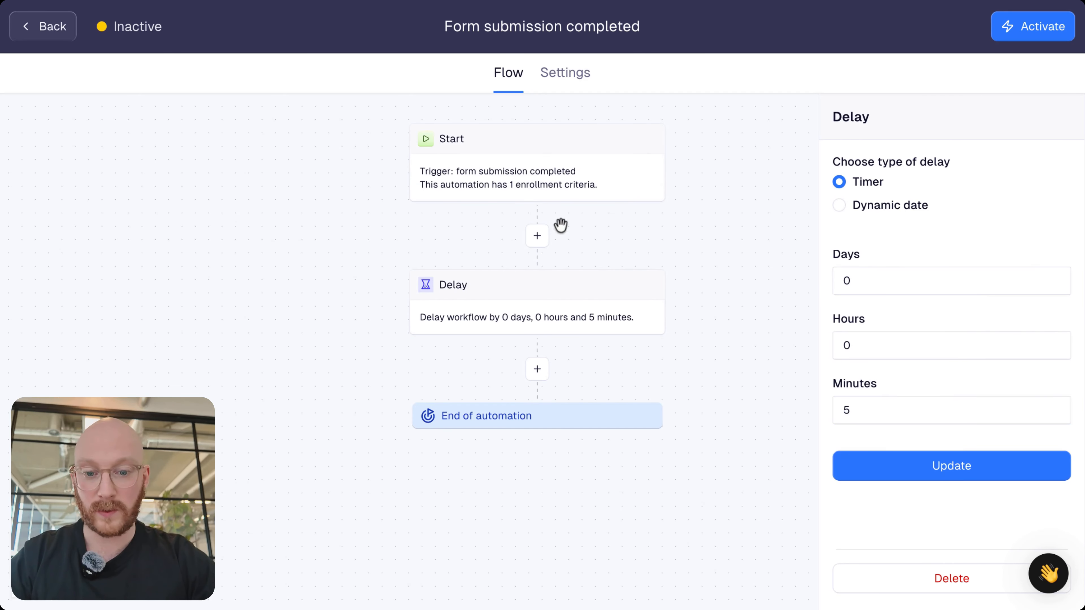
# - Delete the delay action from the automation flow
pyautogui.click(517, 315)
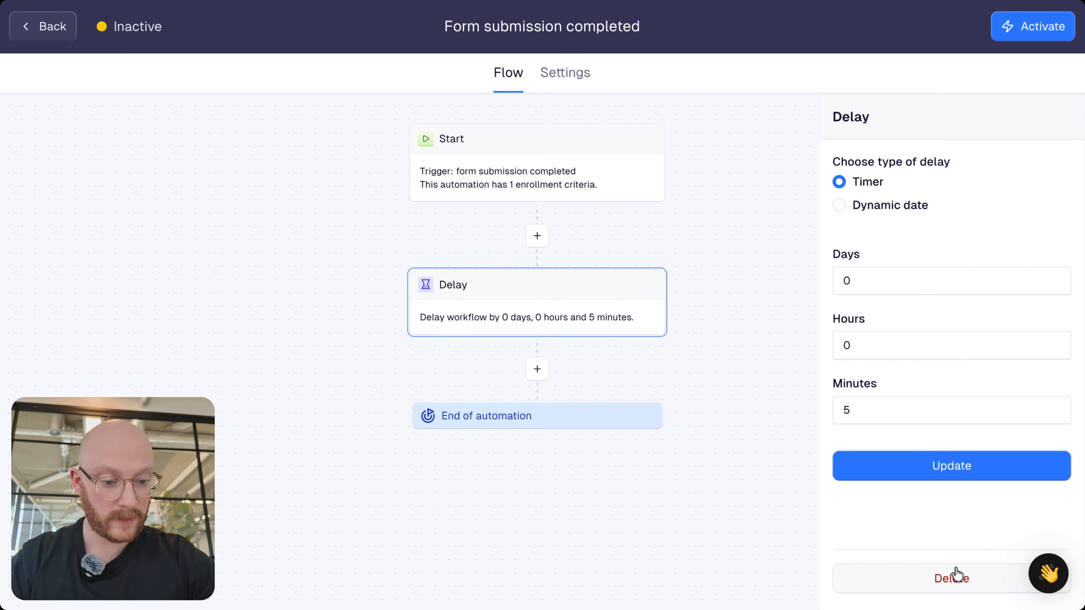
pyautogui.click(956, 577)
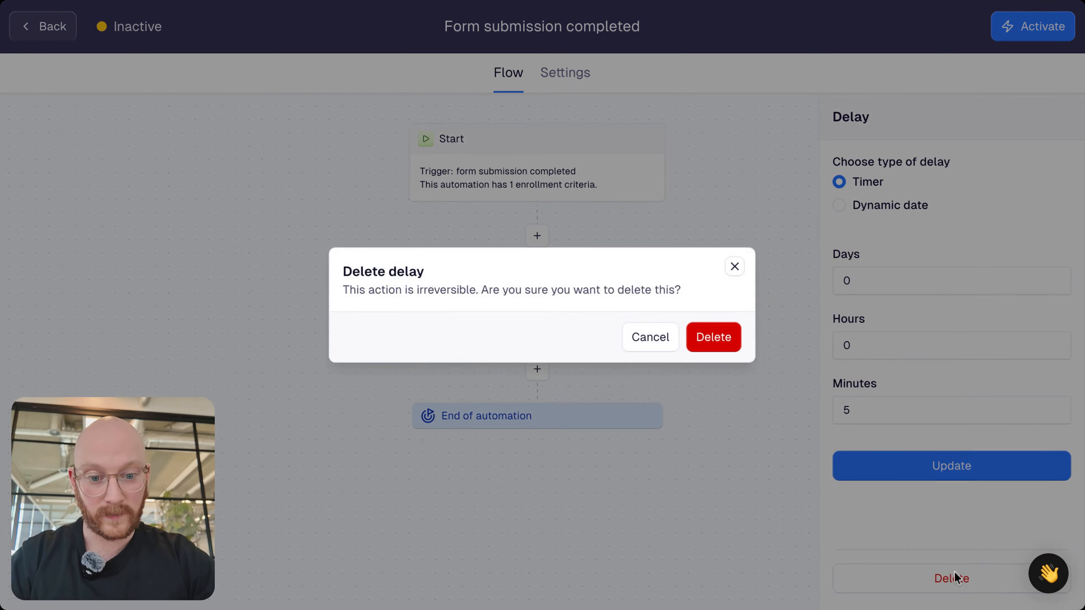
pyautogui.click(712, 347)
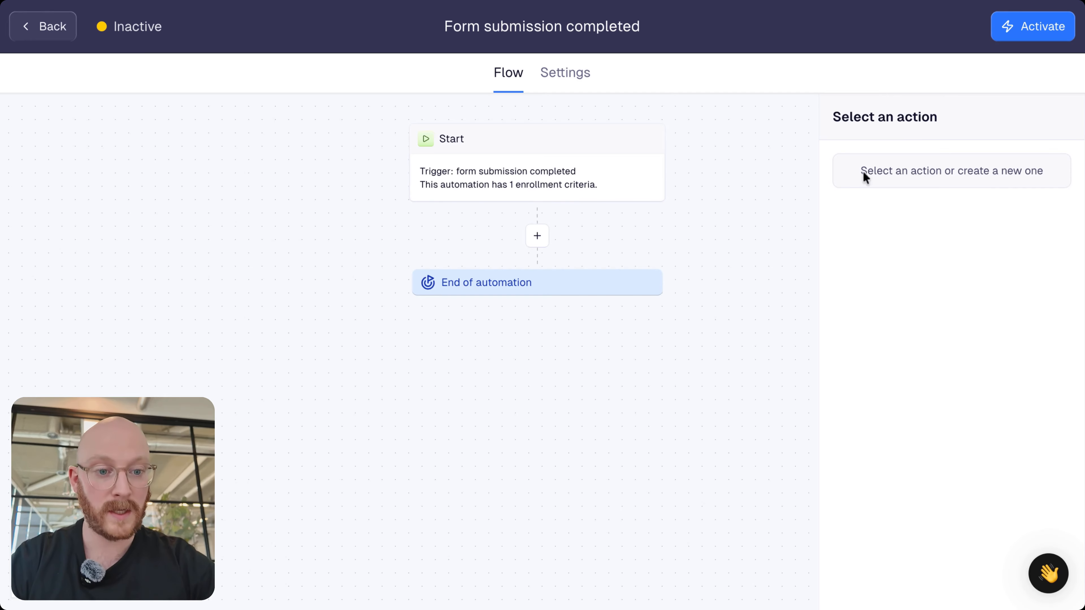
# - Add an automated email action after the start trigger and set it to send Welcome Email (copy)
pyautogui.click(537, 236)
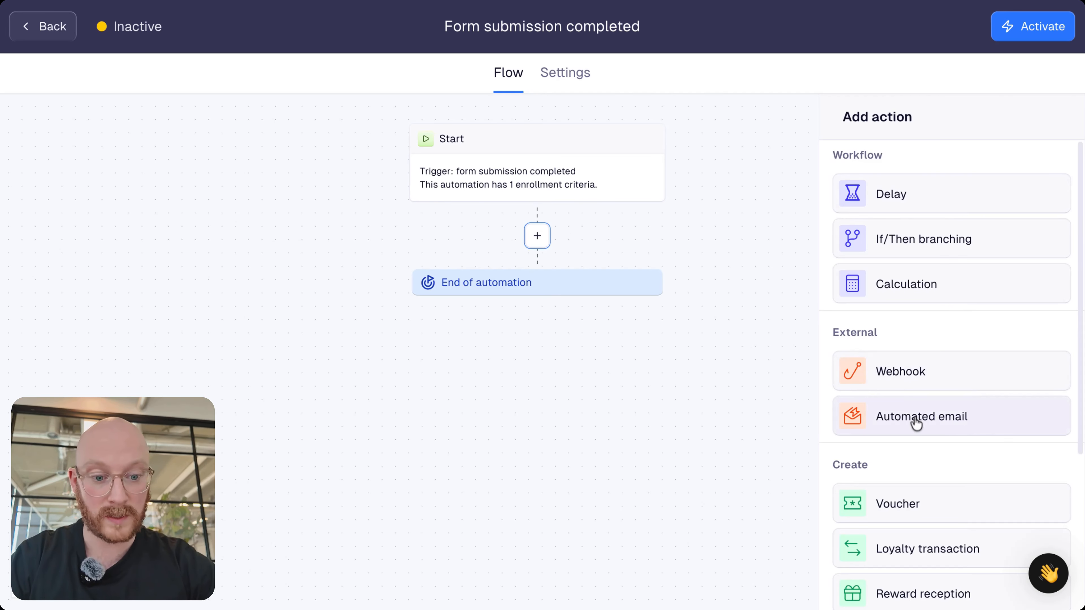
pyautogui.click(887, 419)
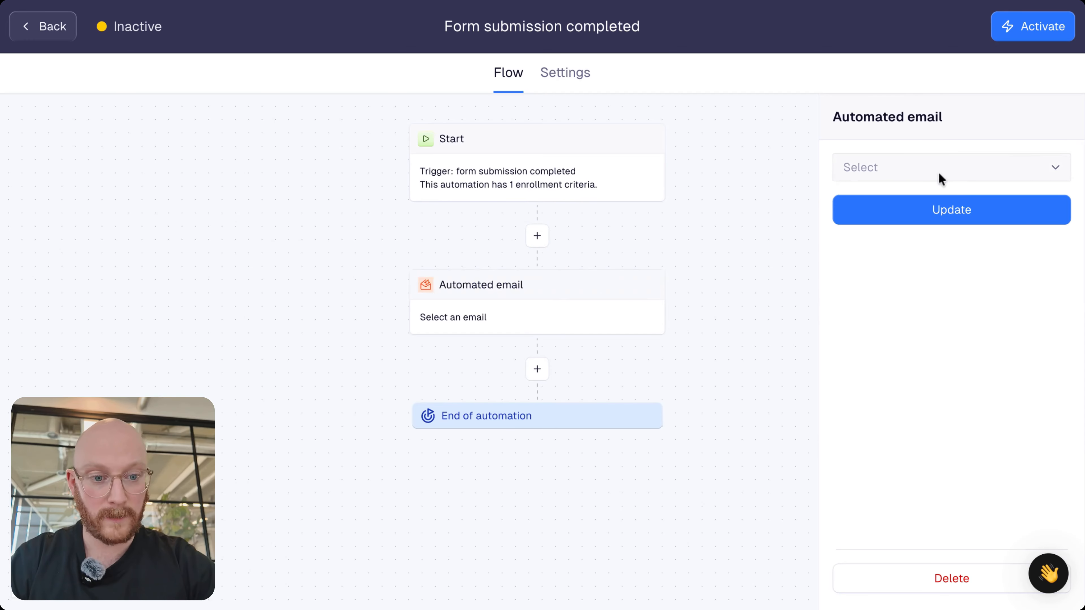
pyautogui.click(940, 175)
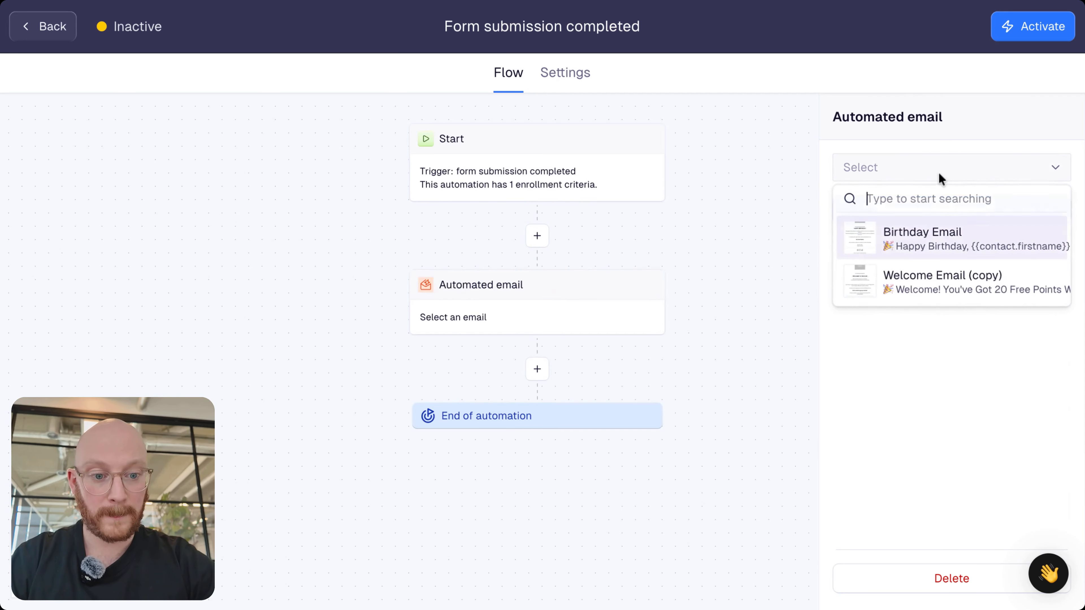
pyautogui.click(921, 285)
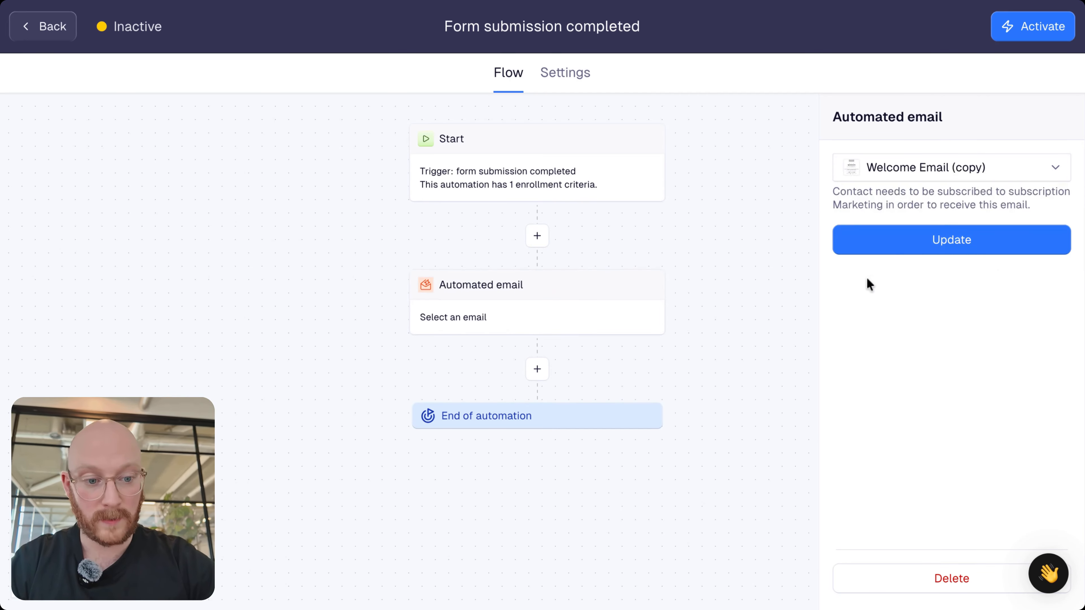
pyautogui.click(921, 242)
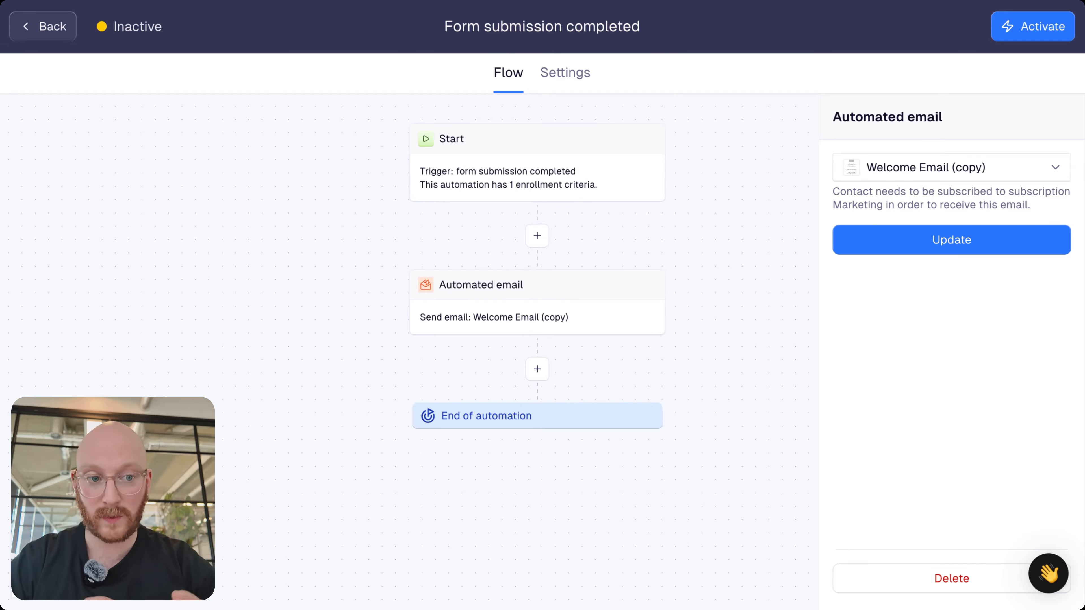
# - Open the automation's execution window settings and choose Direct for when it runs
pyautogui.click(548, 75)
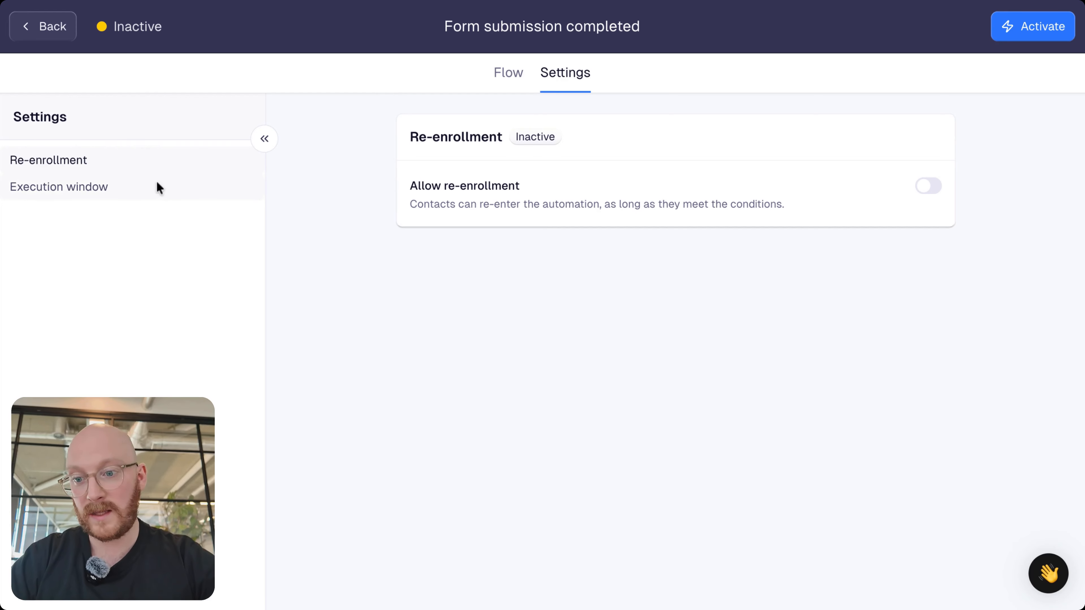
pyautogui.click(85, 188)
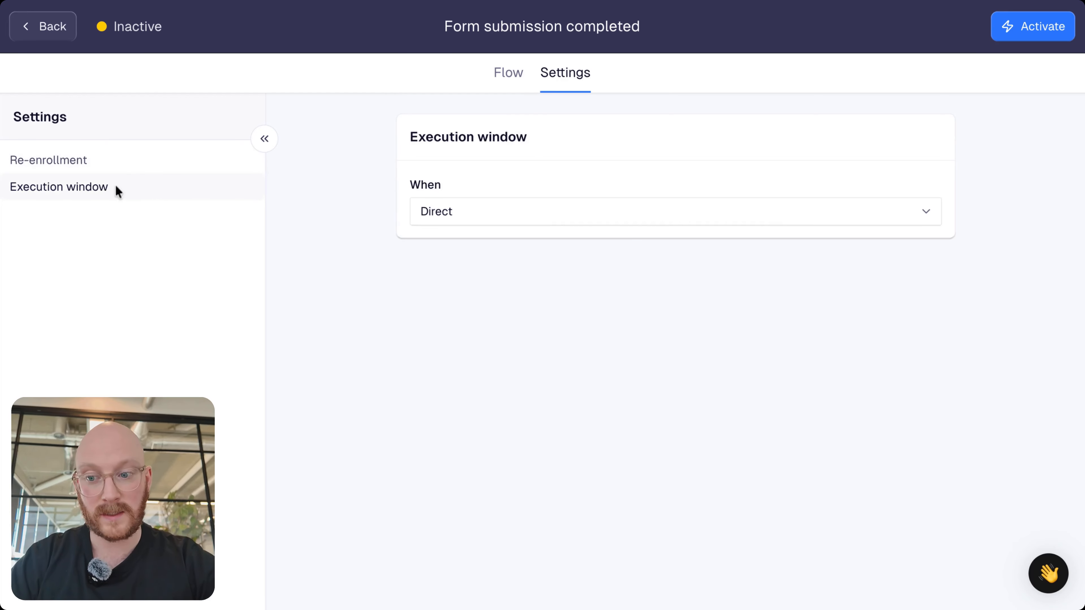
pyautogui.click(531, 206)
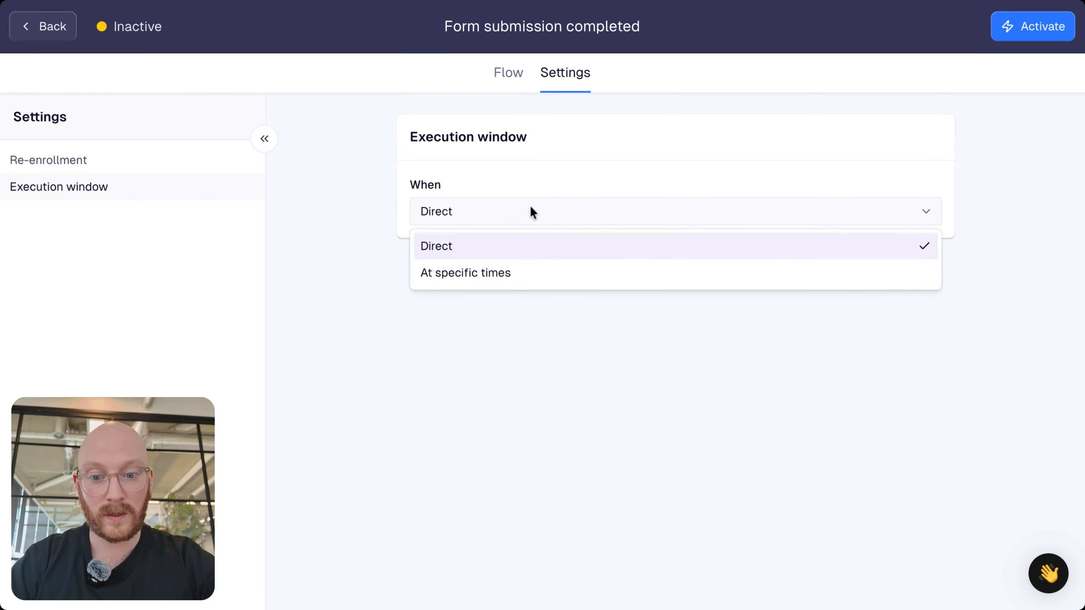
pyautogui.click(442, 247)
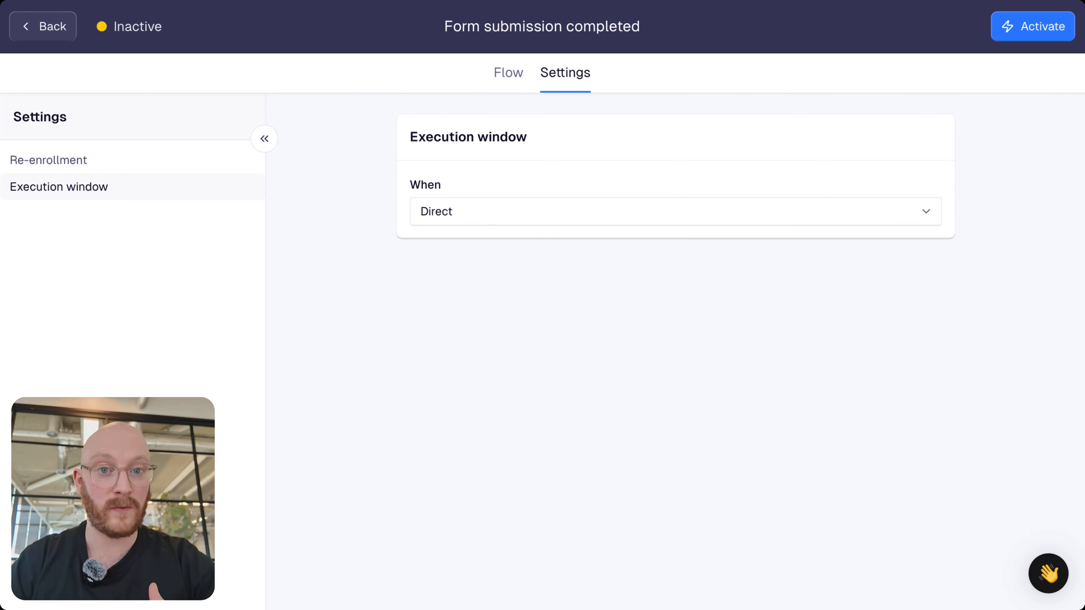
# - Try the At specific times option for the execution window, and return it to Direct
pyautogui.click(481, 210)
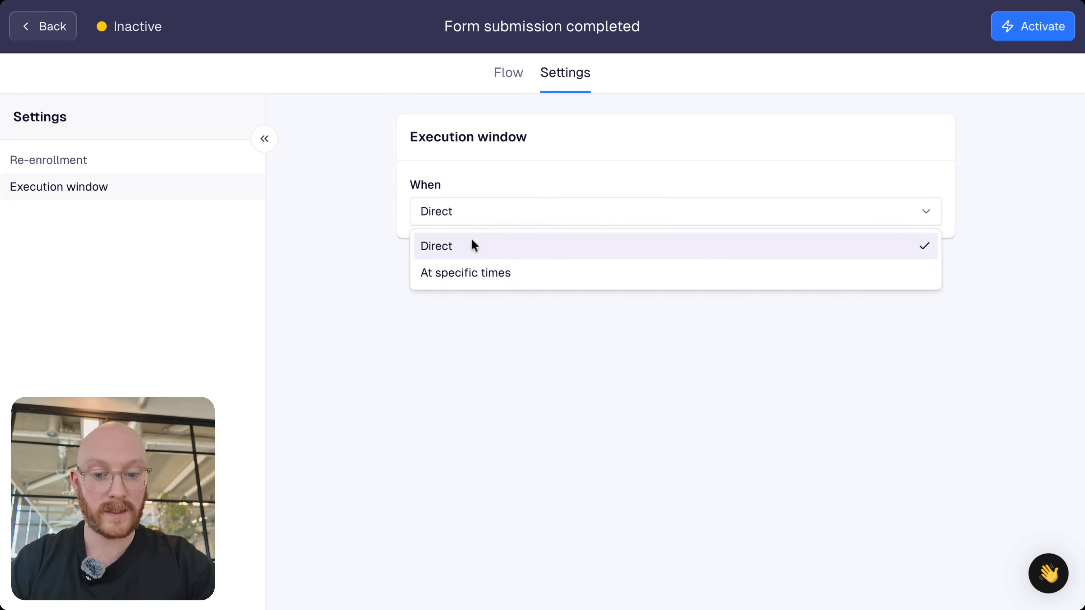
pyautogui.click(461, 279)
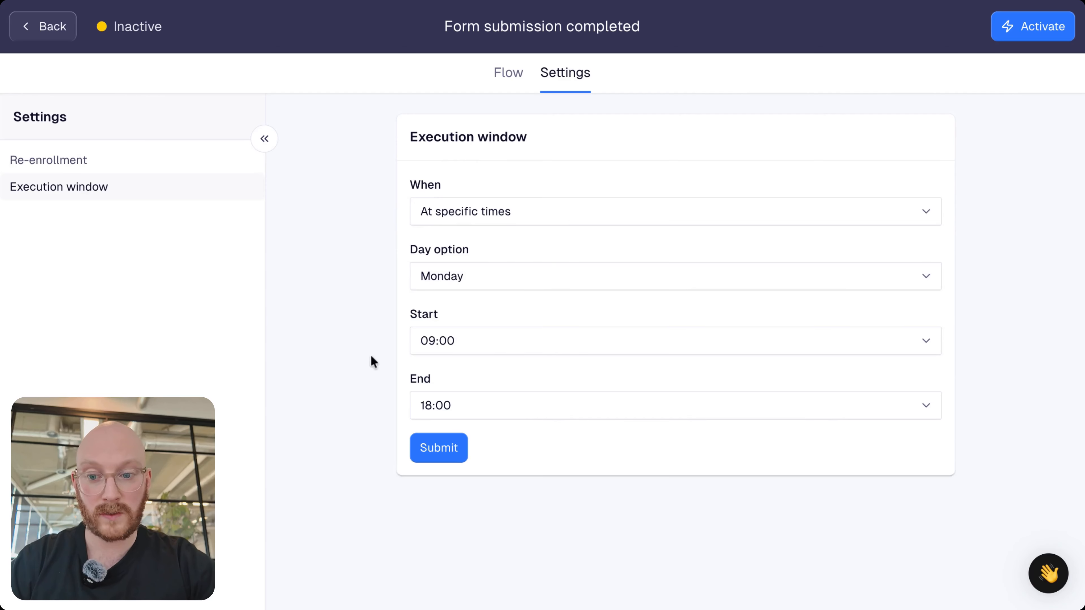
pyautogui.click(499, 222)
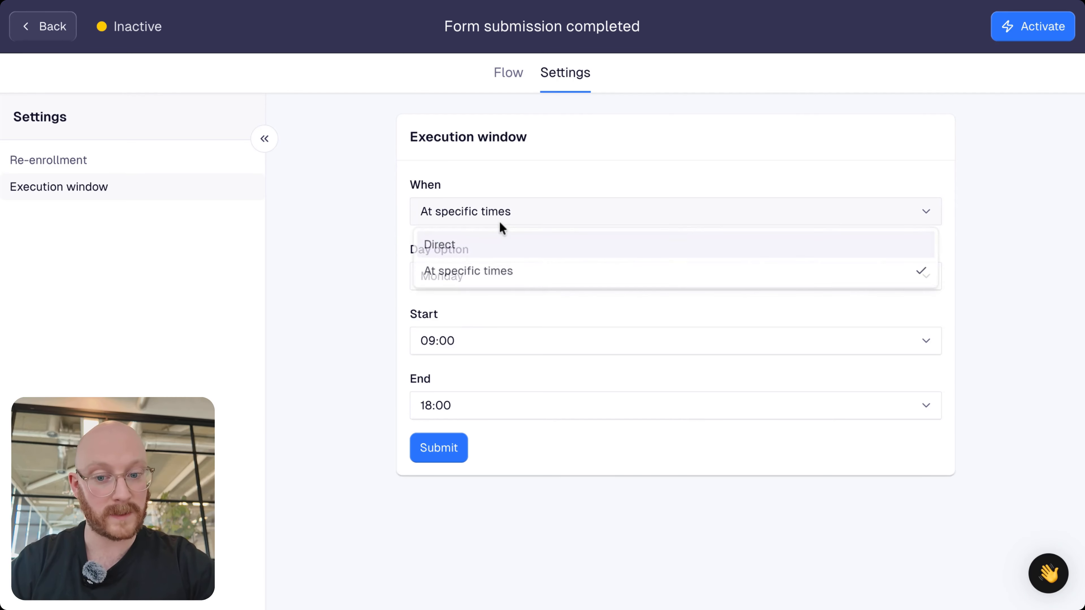
pyautogui.click(546, 251)
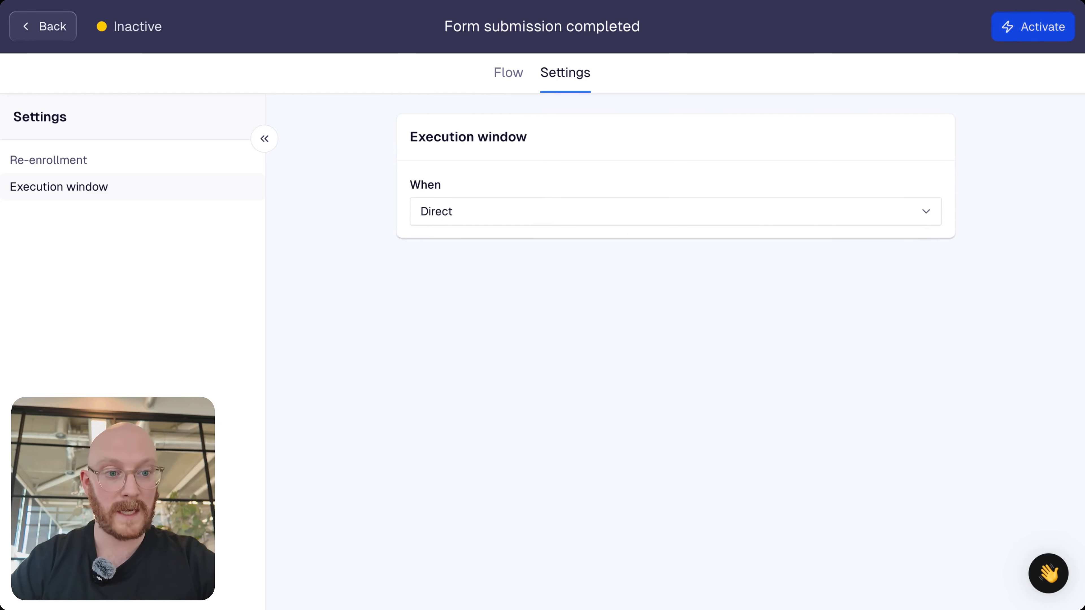
# - Activate the automation from its check summary and open the list of actions available for it
pyautogui.click(1033, 26)
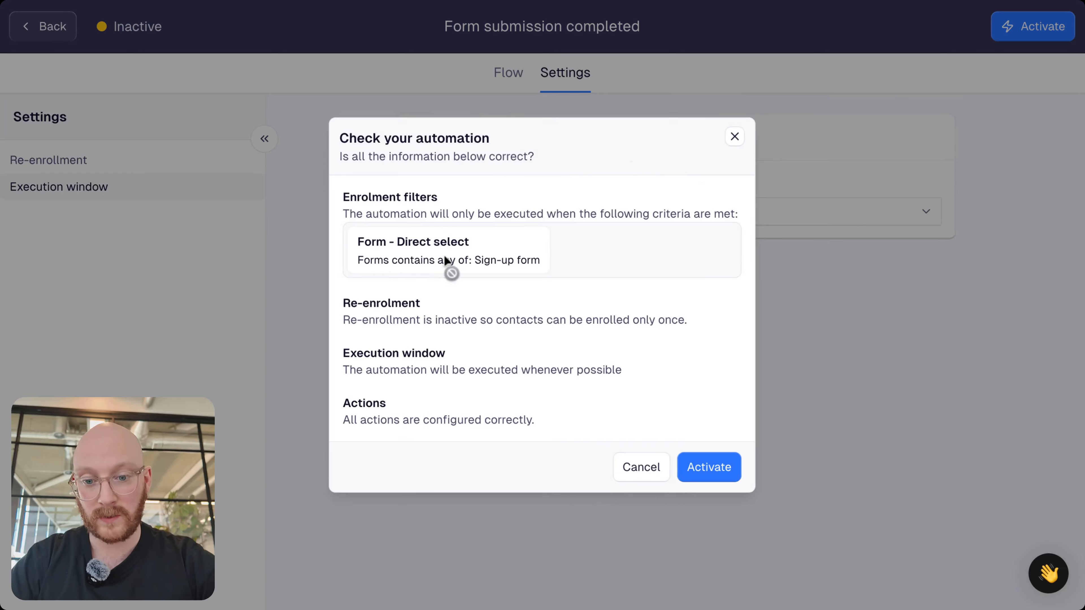
pyautogui.click(712, 472)
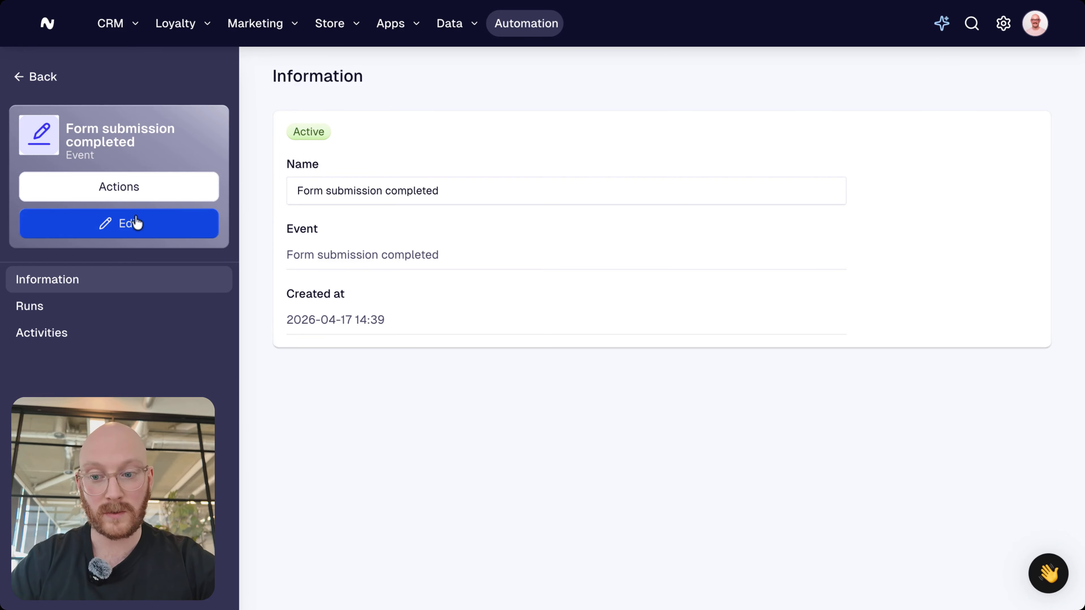
pyautogui.click(141, 192)
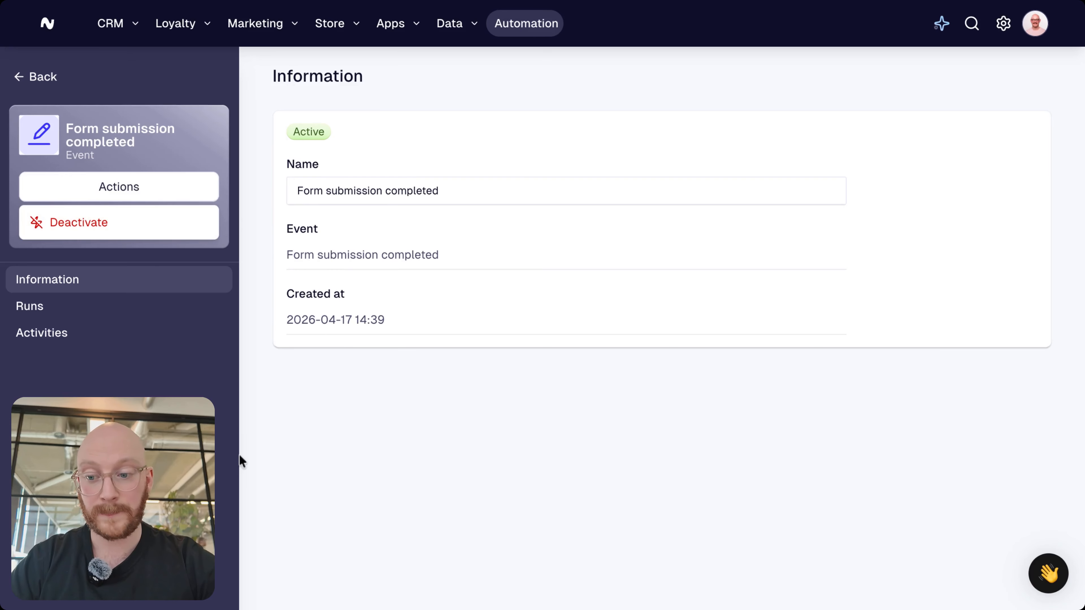
# - Review the run history and the activity log of the Form submission completed automation
pyautogui.click(128, 367)
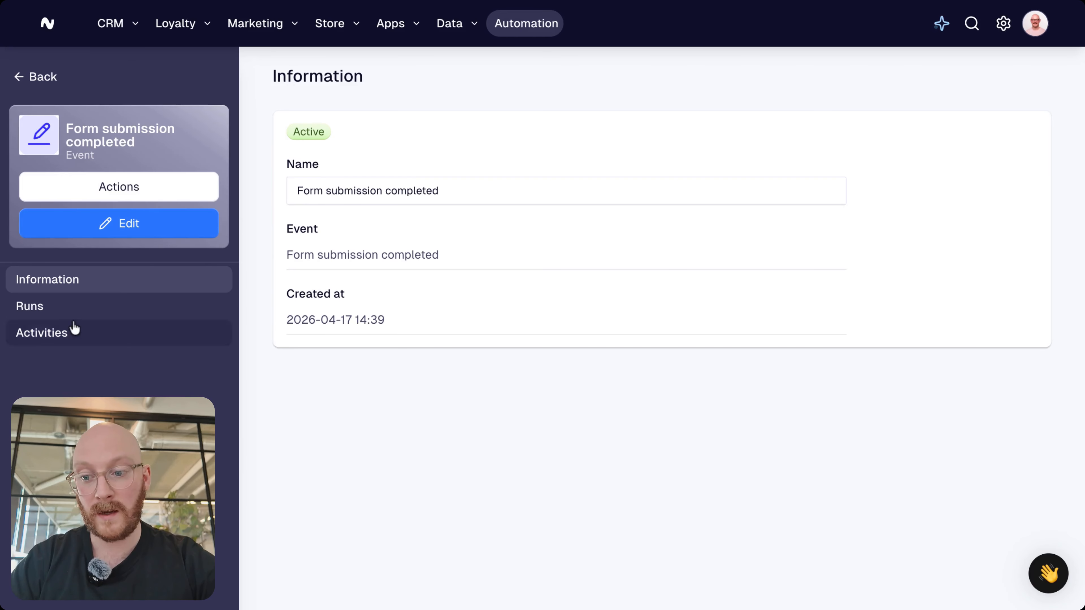
pyautogui.click(30, 306)
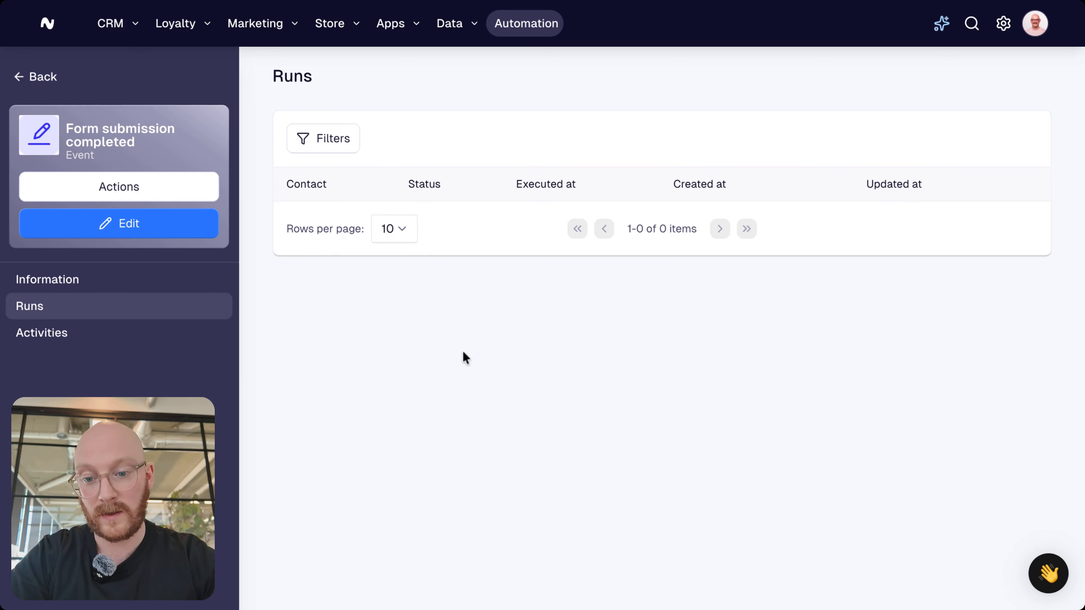
pyautogui.click(107, 340)
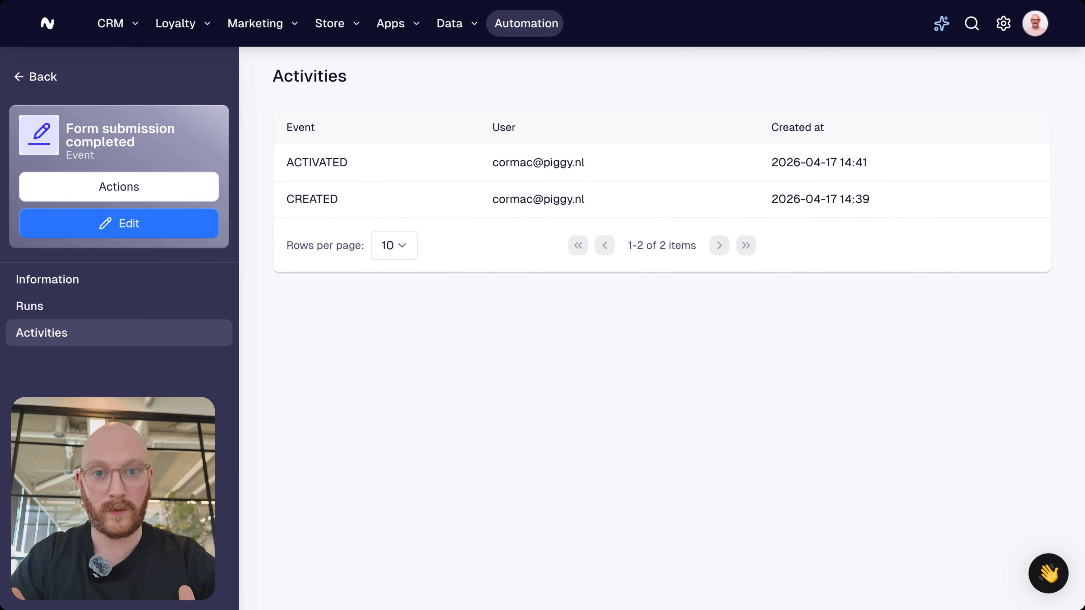
# - Open the automation's flow from its information page to check it, and return to the information page
pyautogui.click(86, 284)
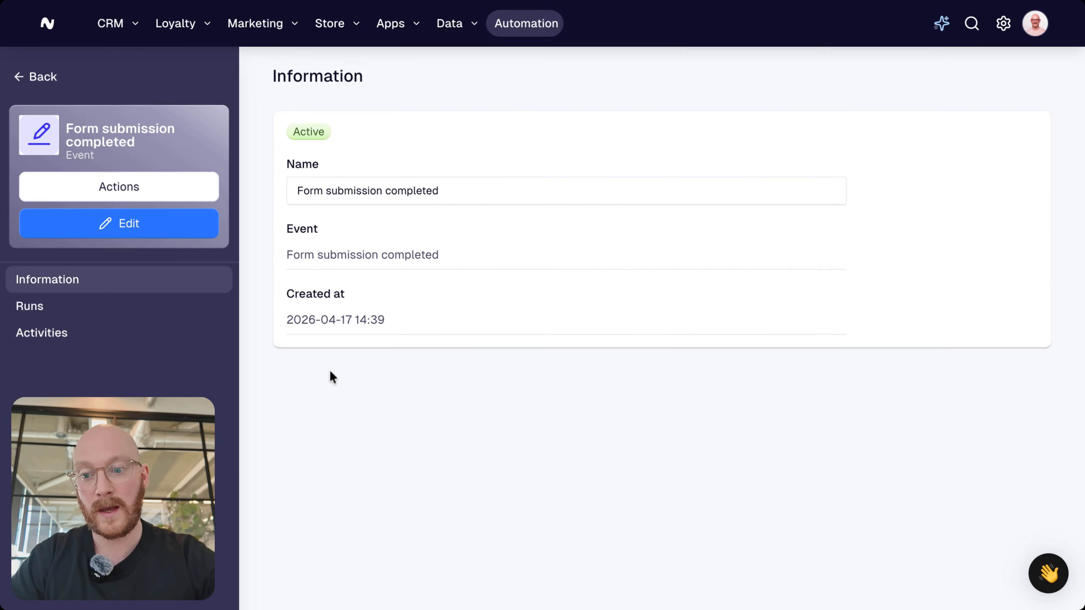
pyautogui.click(112, 220)
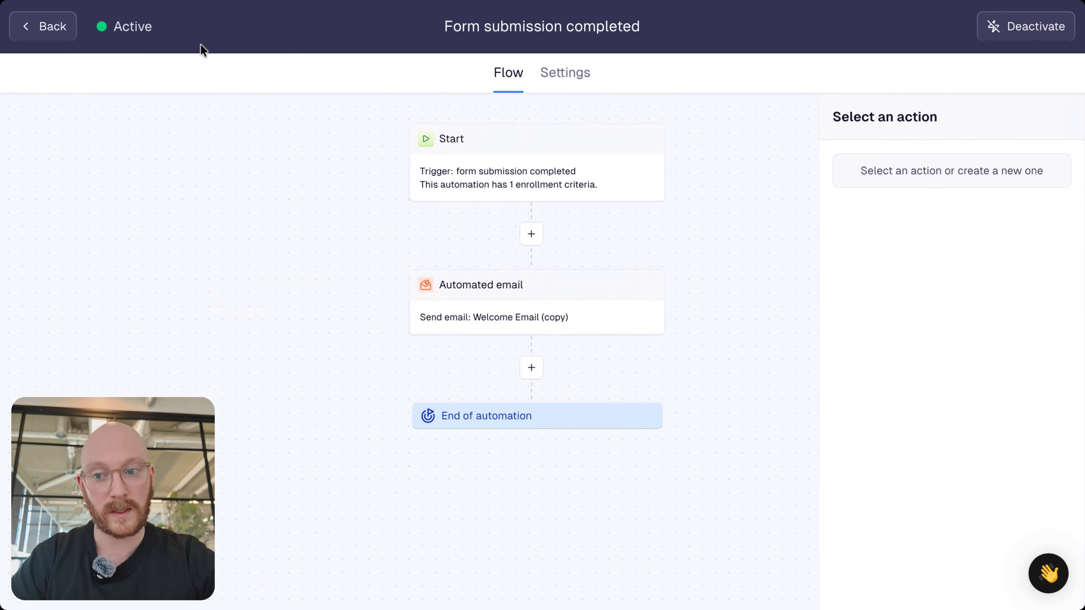
pyautogui.click(58, 30)
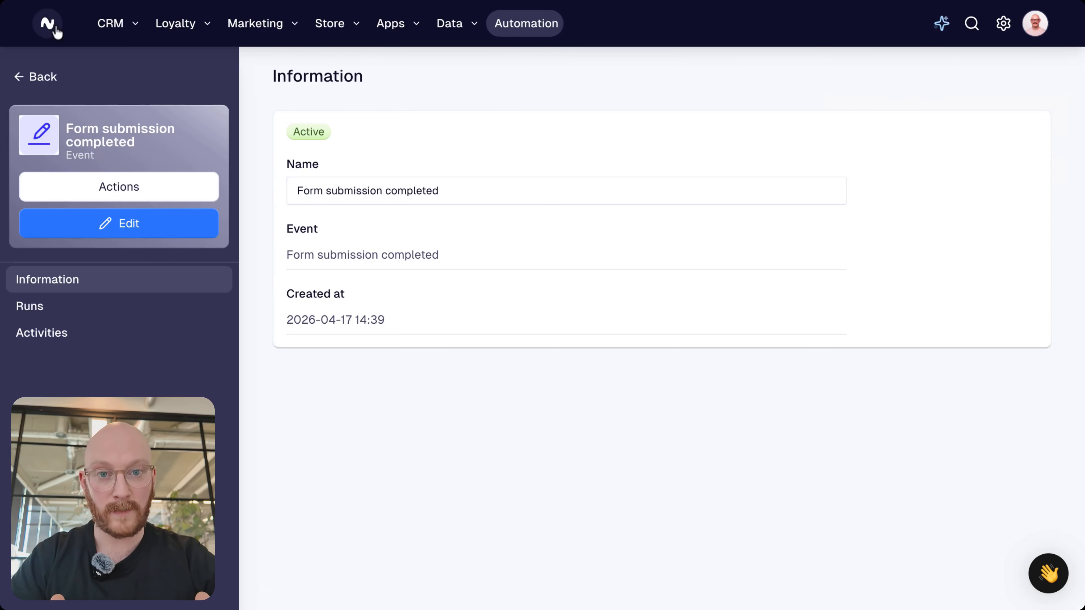